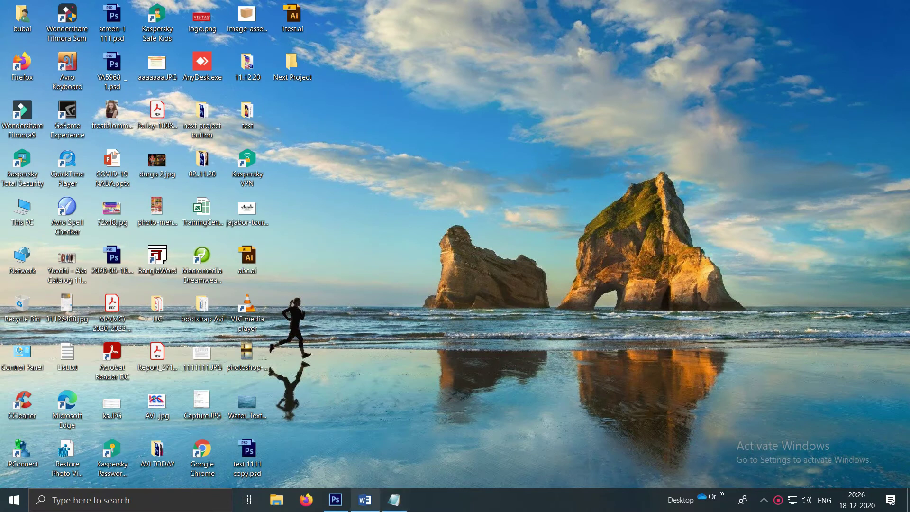
Highlight the red sentence about typing text in a circle in the script document, and minimise the document
click(195, 289)
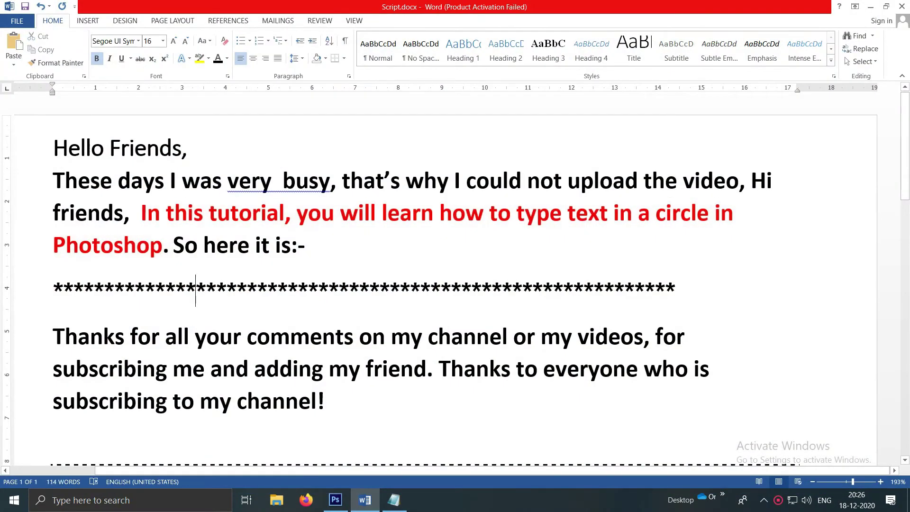
click(141, 213)
drag(141, 212, 163, 245)
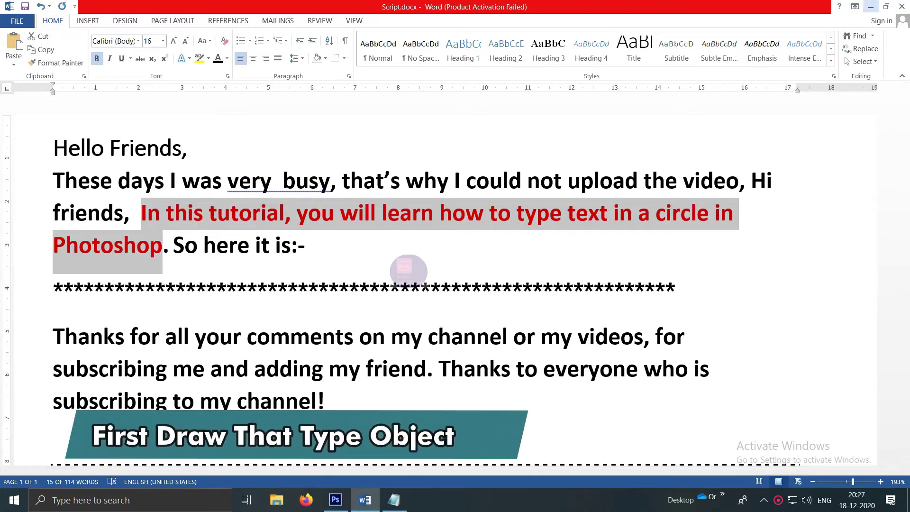
click(871, 6)
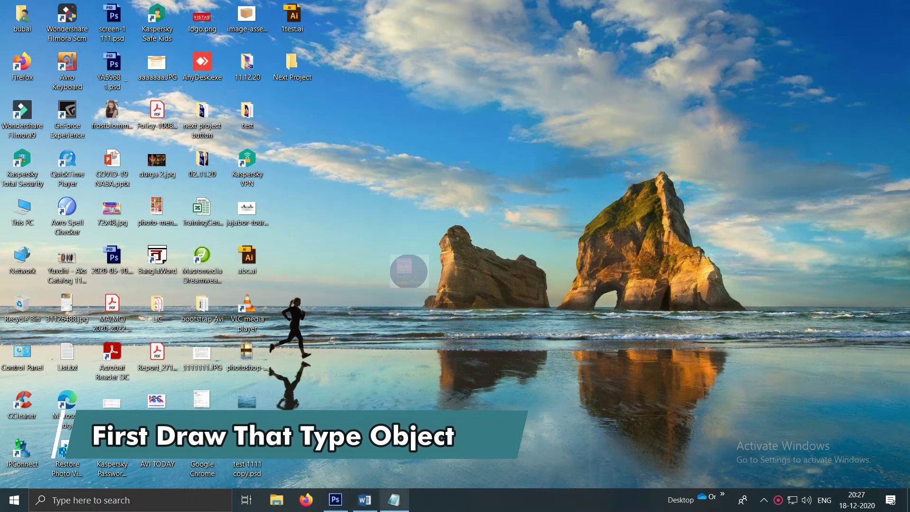
Switch to Photoshop and turn on Snap for the document with the pink circular badge
click(335, 499)
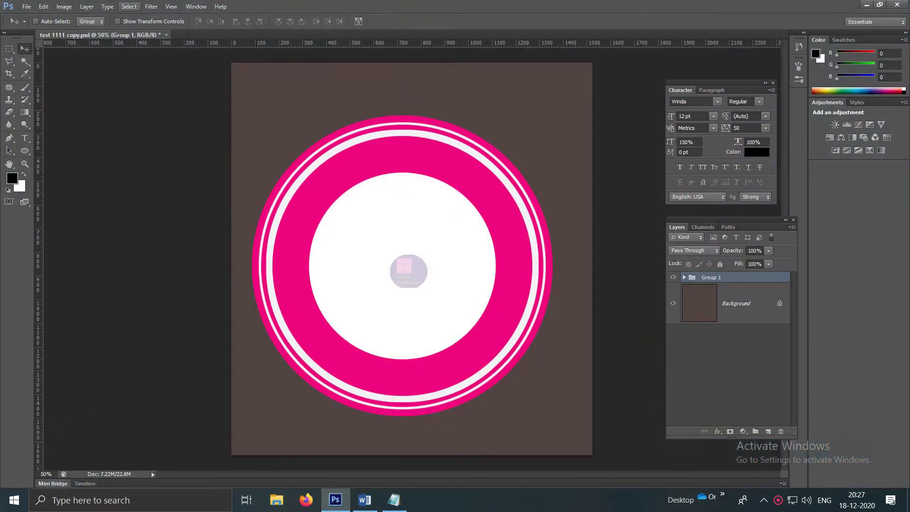
click(171, 7)
click(180, 217)
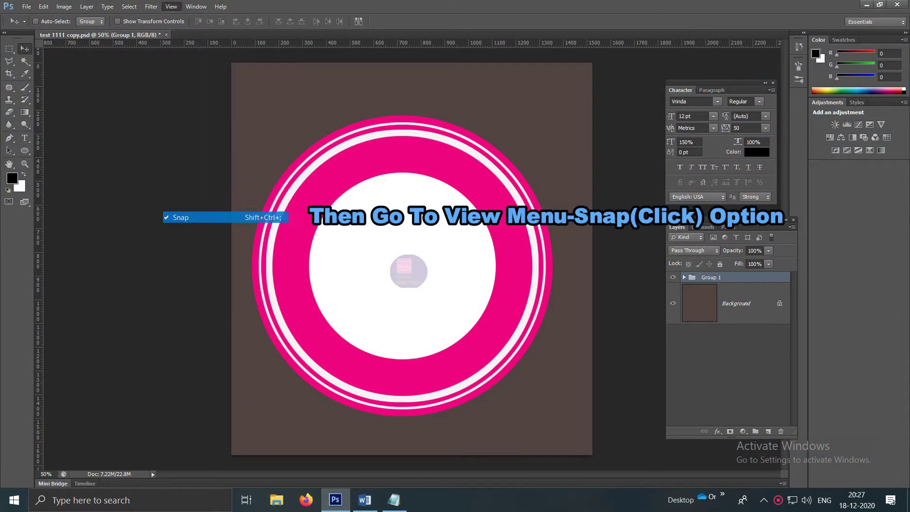
click(171, 7)
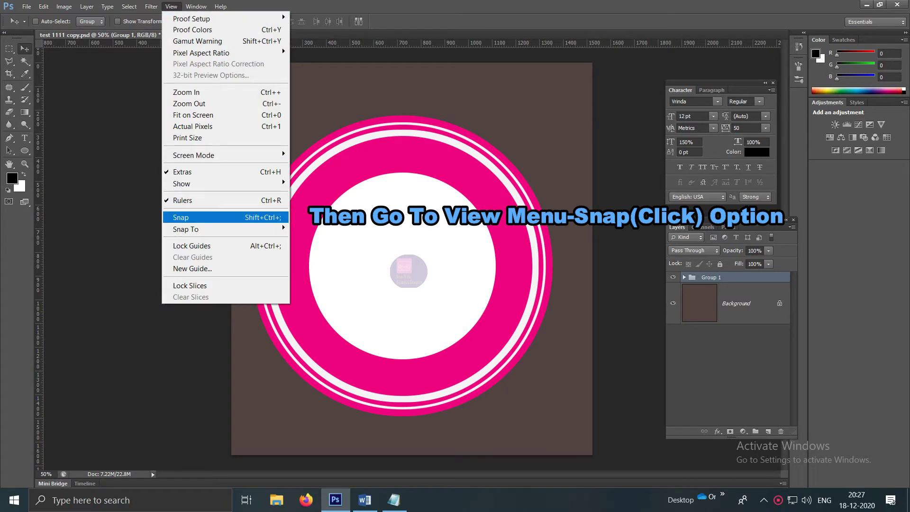
click(180, 217)
Place a vertical and a horizontal ruler guide crossing at the centre of the circular badge
drag(38, 256, 402, 297)
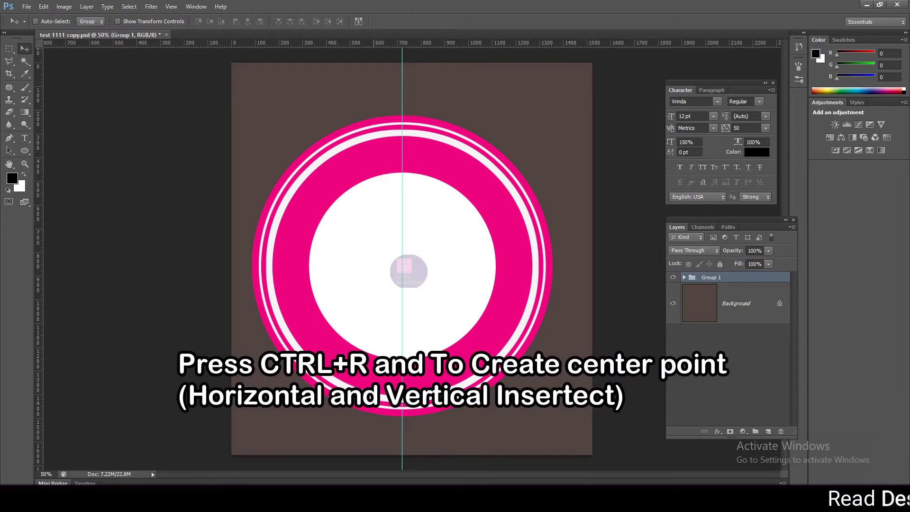
drag(404, 43, 404, 265)
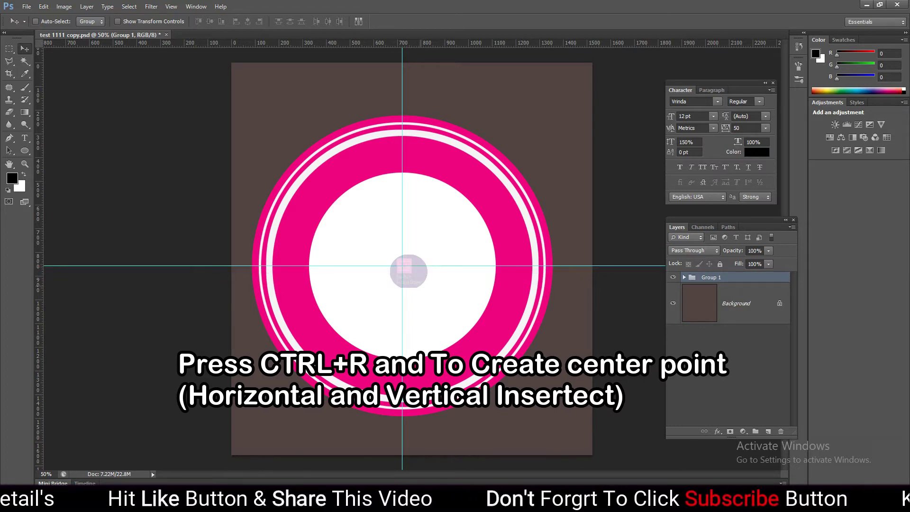
With the Ellipse tool in Path mode, draw a circular path centred on the guide intersection, slightly larger than the inner white disc
click(9, 49)
click(52, 57)
drag(25, 150, 25, 150)
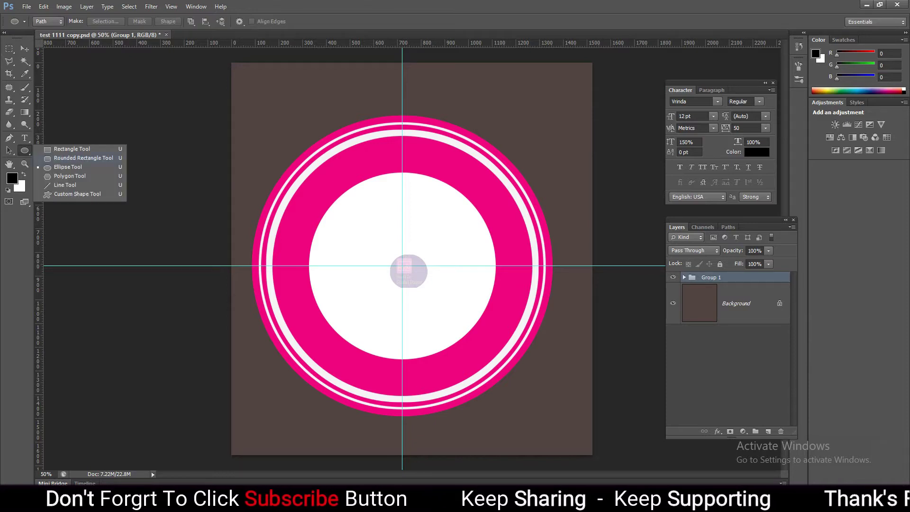
click(68, 167)
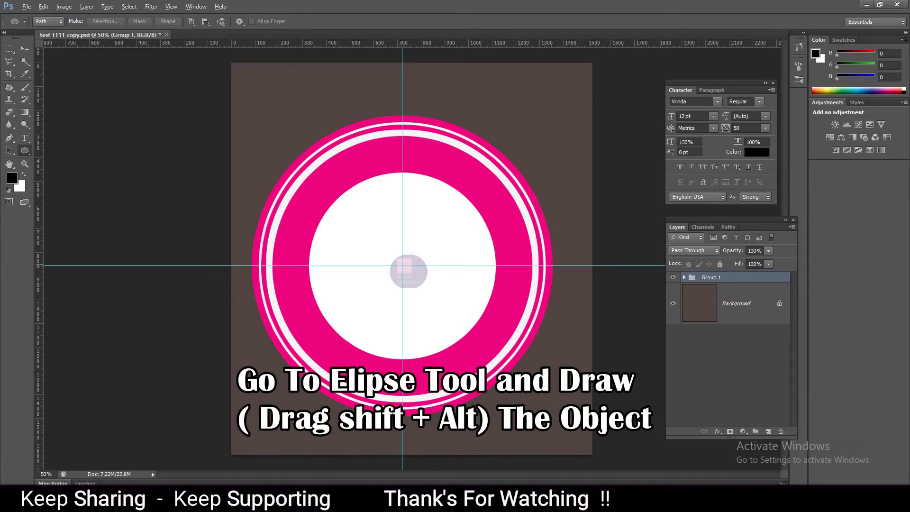
drag(402, 265, 512, 375)
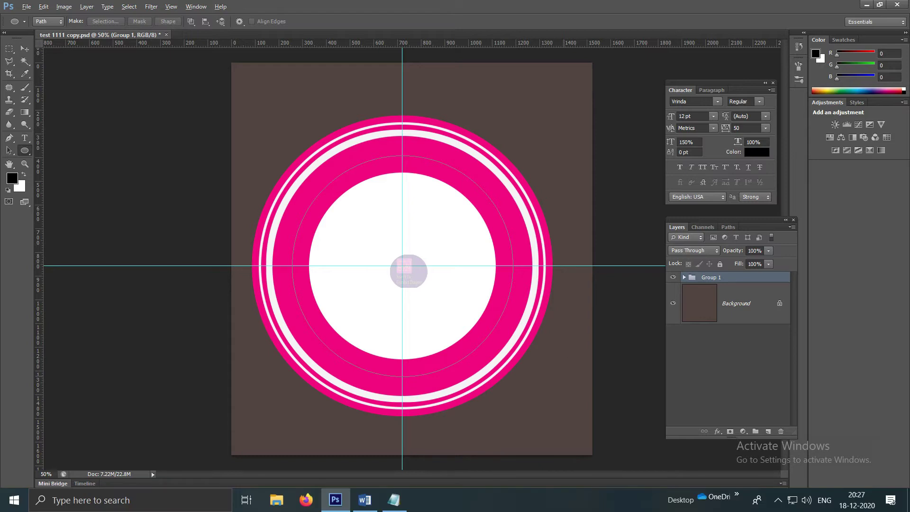
Add a new layer and enter the text "Photoshop Tutorial" on the circular path, starting at its upper-left arc
click(768, 431)
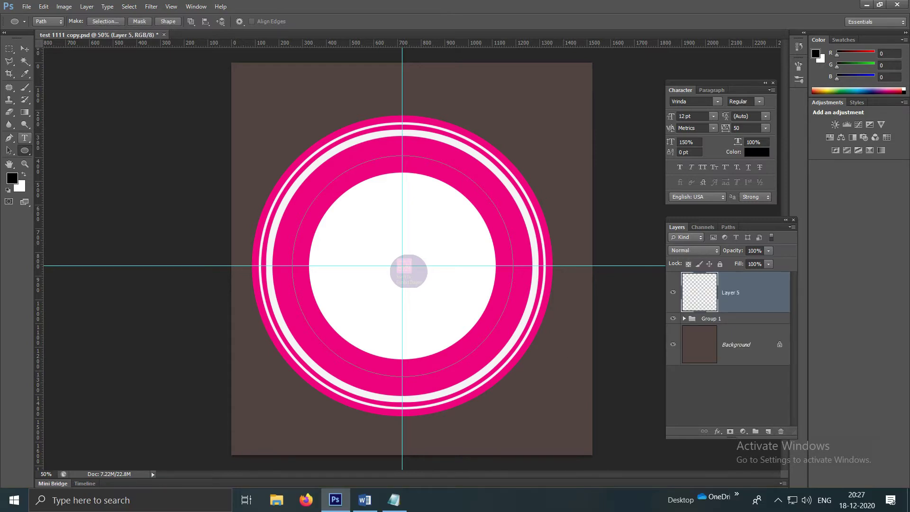
click(25, 138)
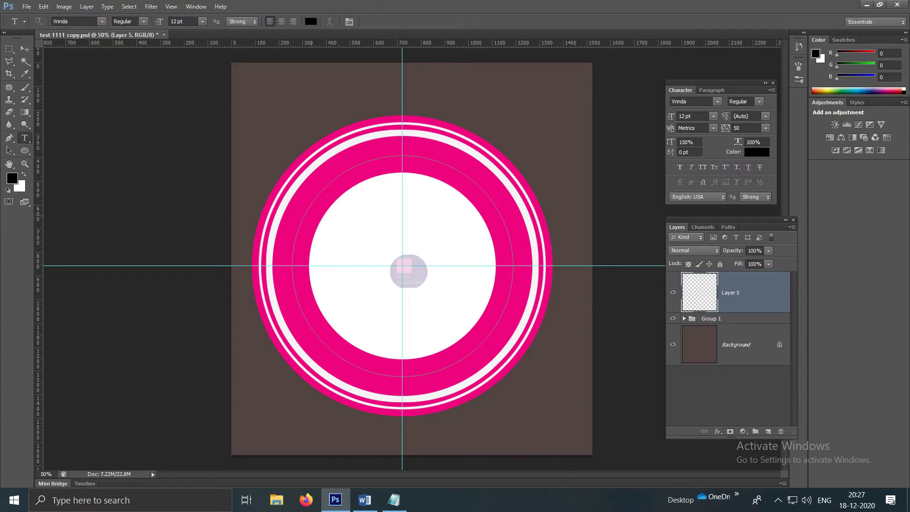
click(310, 209)
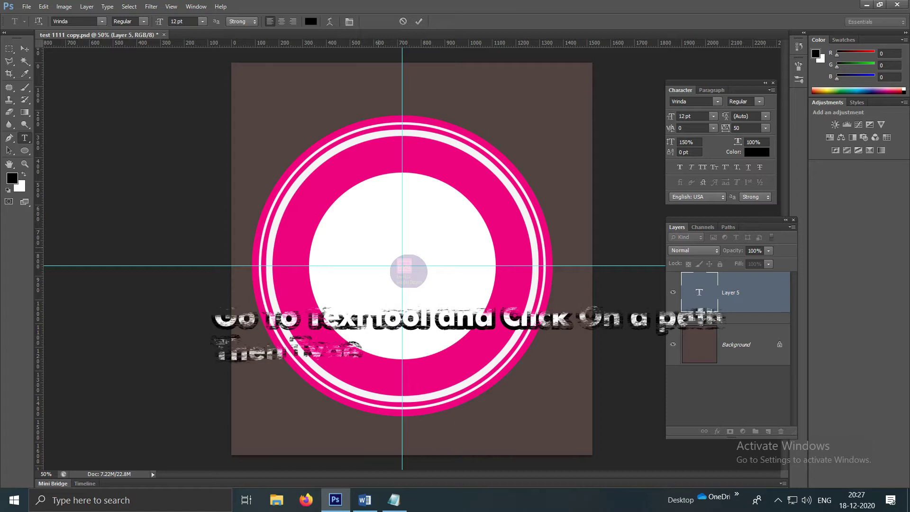
text(Photos)
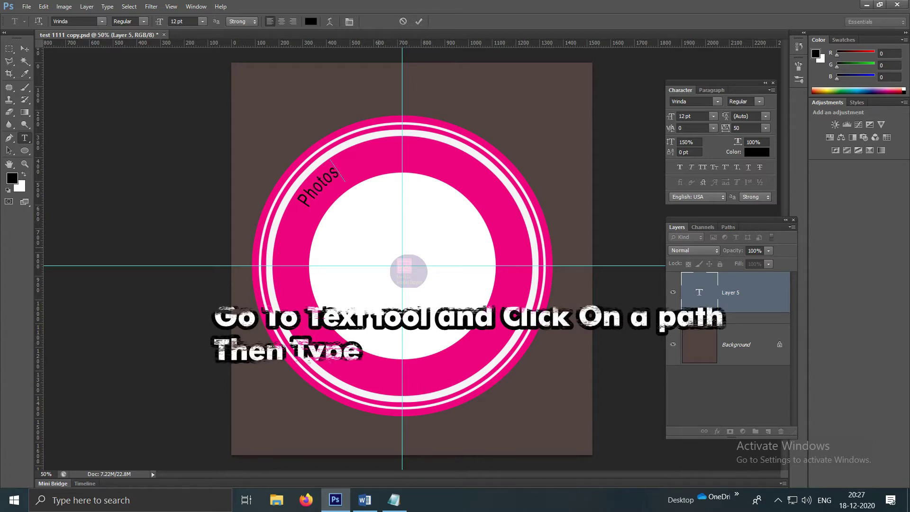
text(hop )
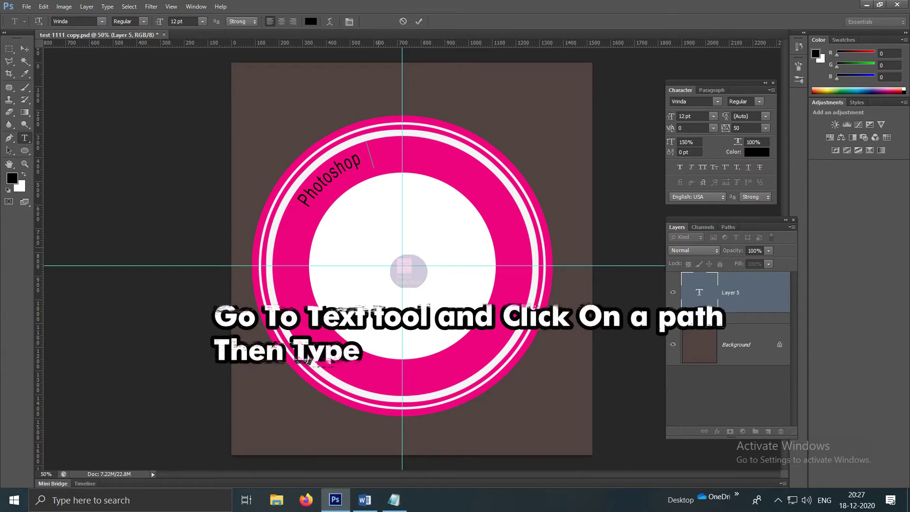
text(Tutorial)
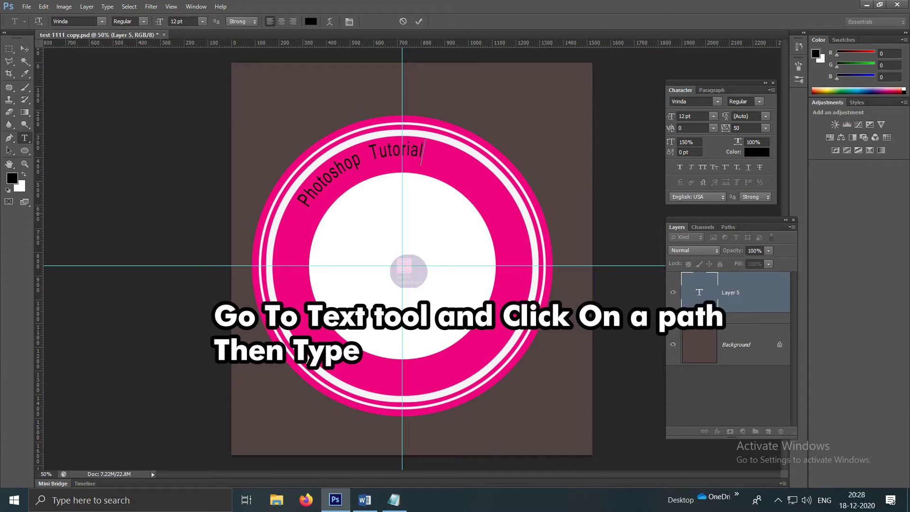
click(25, 49)
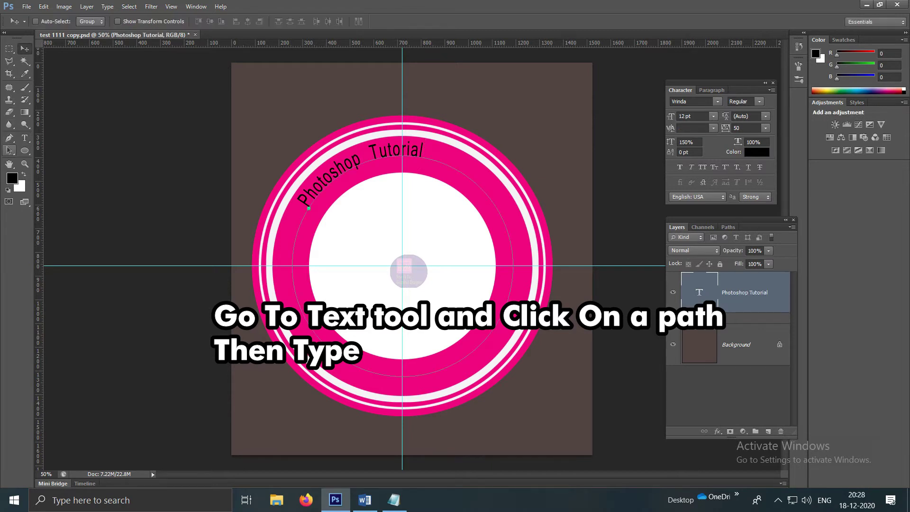
Slide the "Photoshop Tutorial" text along the circular path so it is centred at the top of the pink ring
click(9, 150)
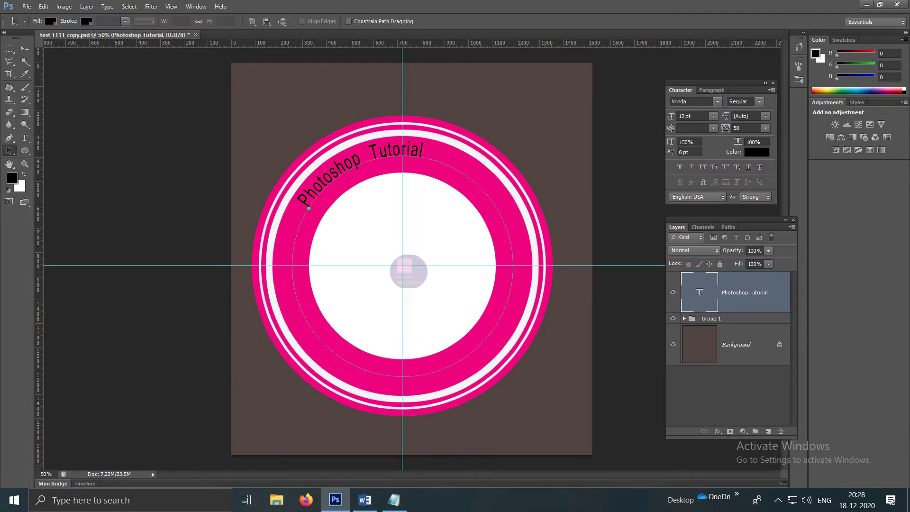
drag(309, 204, 344, 171)
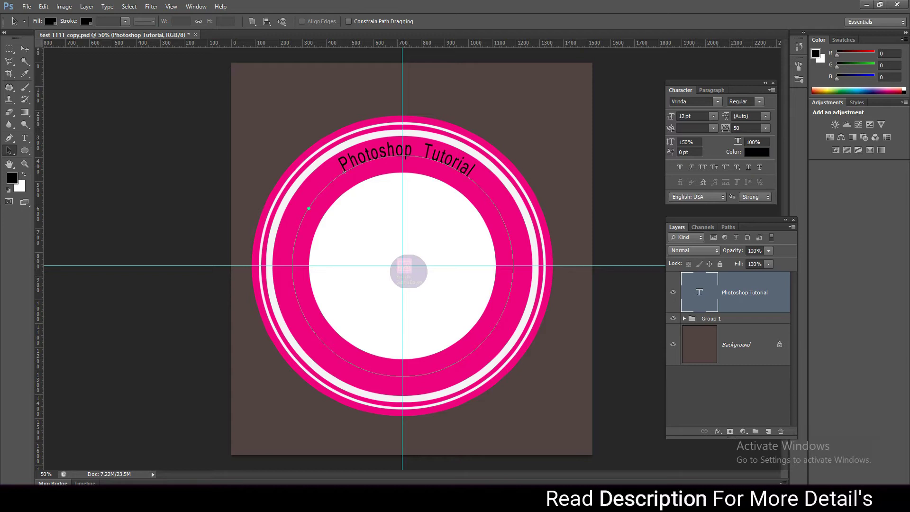
key(v)
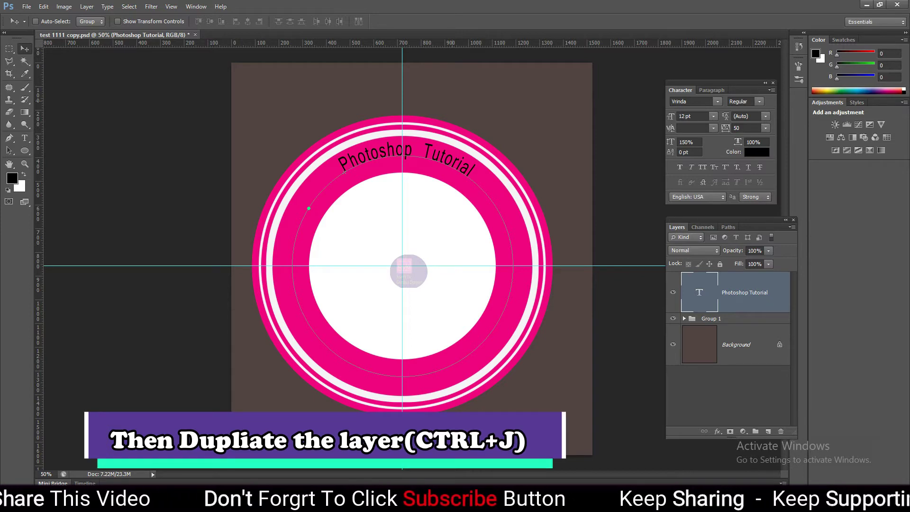
Duplicate the "Photoshop Tutorial" text layer and flip the copy to the inside of the path, centred along the bottom arc
click(86, 6)
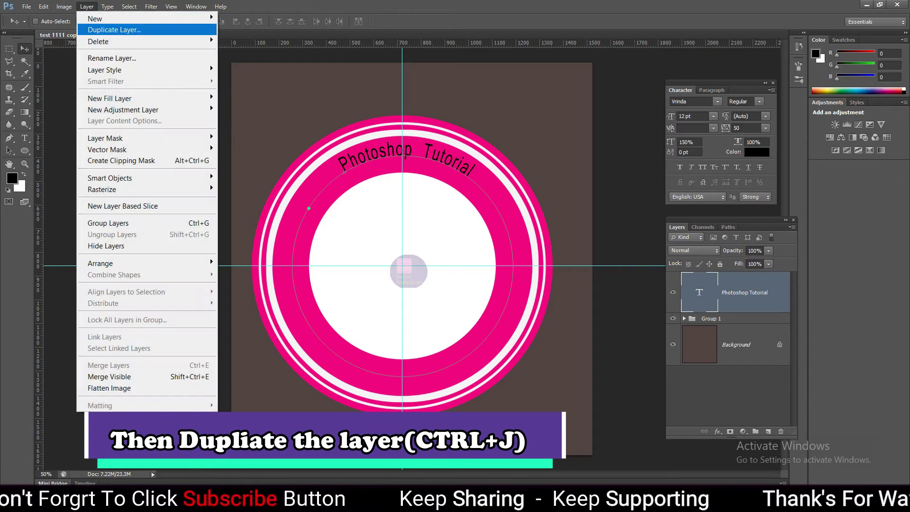
click(250, 69)
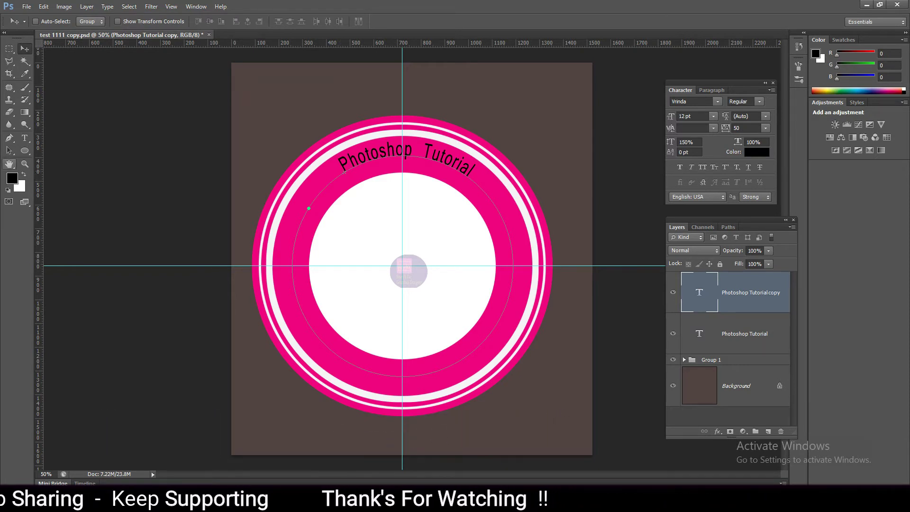
click(8, 150)
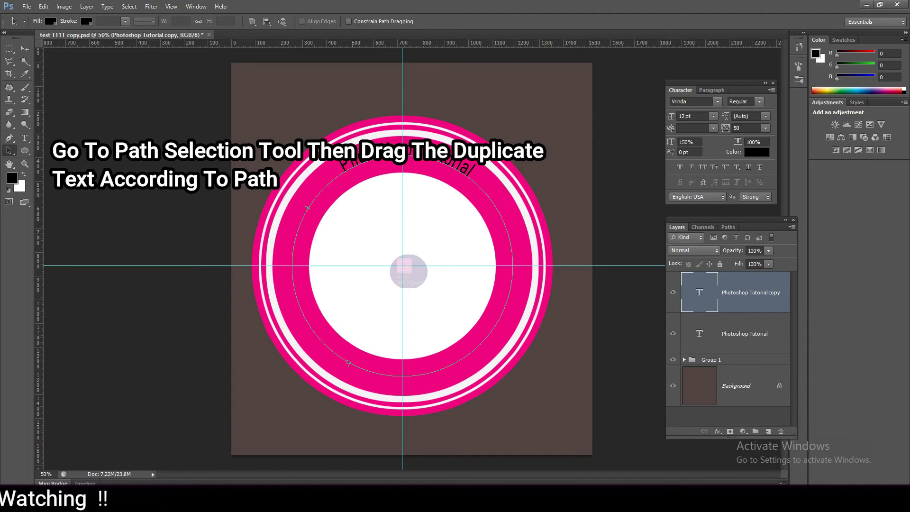
drag(348, 363, 349, 364)
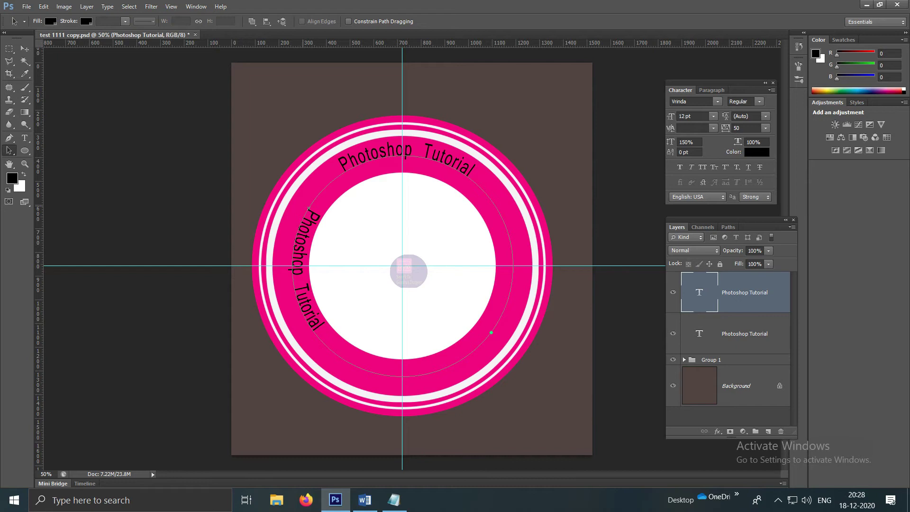
drag(294, 243, 345, 362)
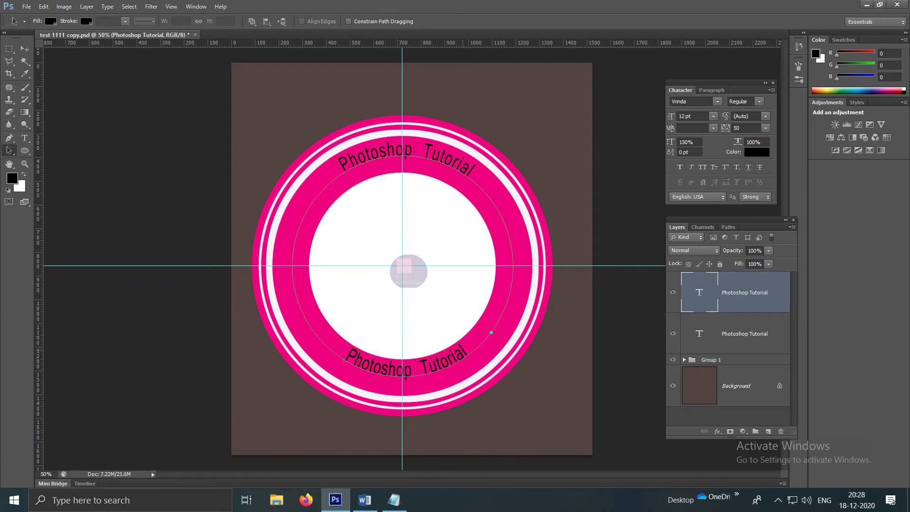
Replace the text on the bottom arc with "Learn Photoshop"
key(t)
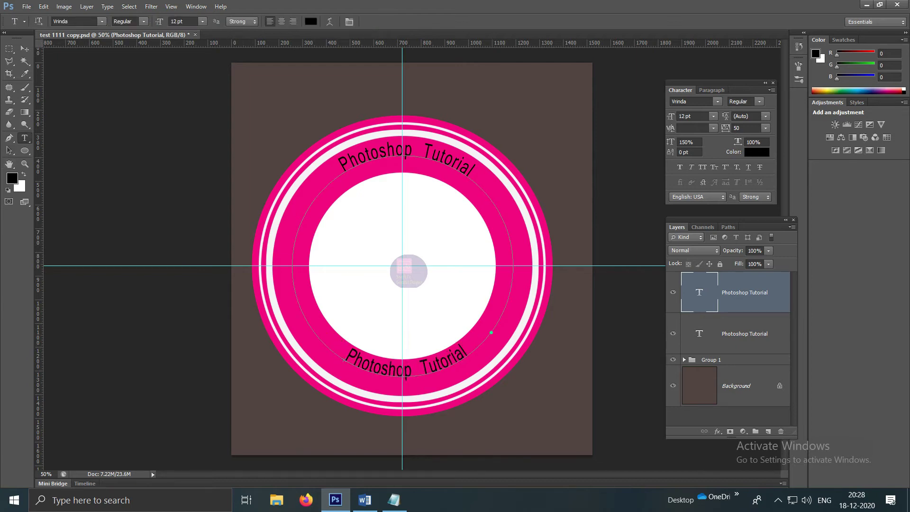
click(458, 340)
drag(458, 340, 344, 353)
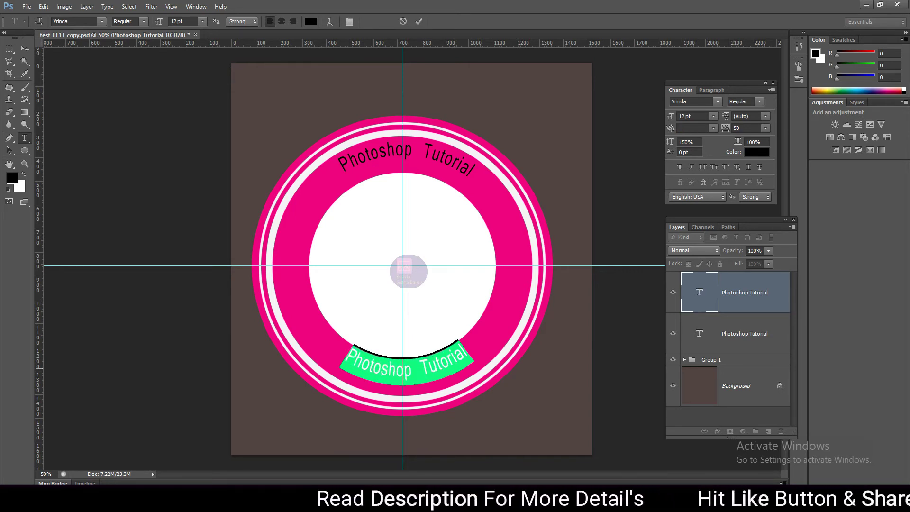
key(BackSpace)
text(Lea)
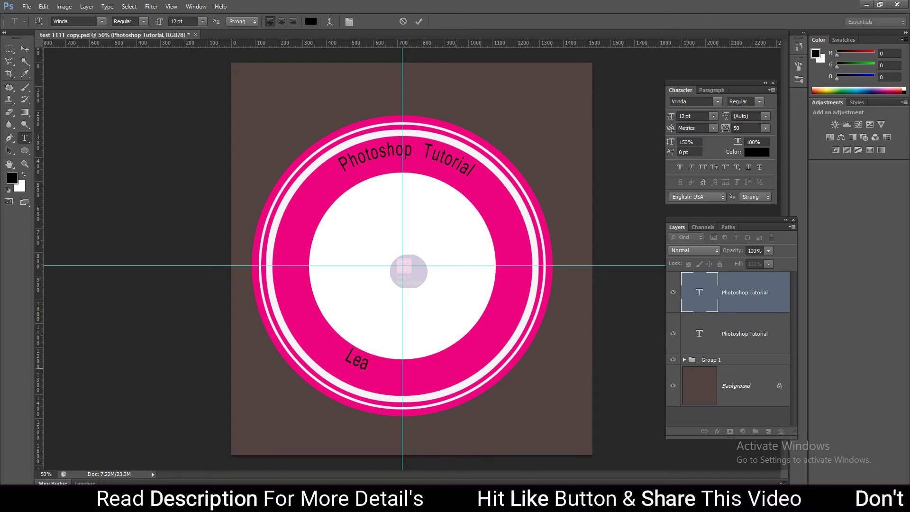
text(rn)
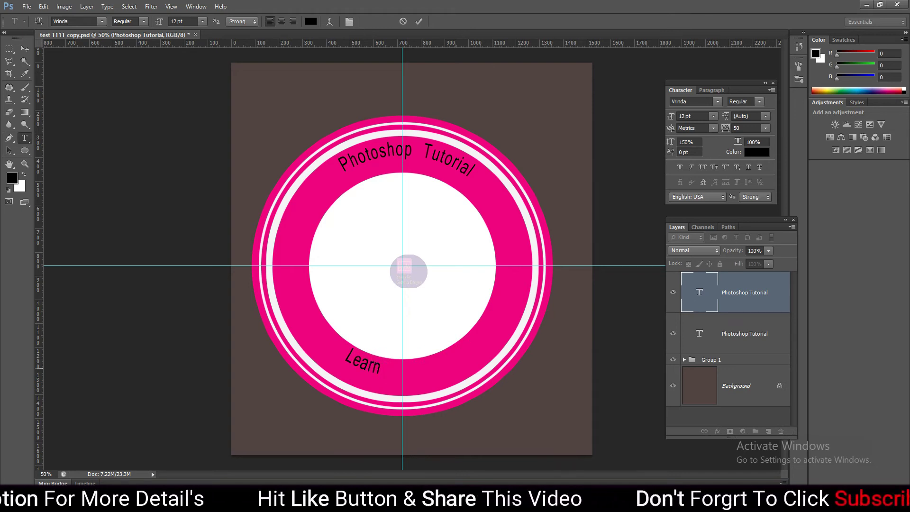
text( Photo)
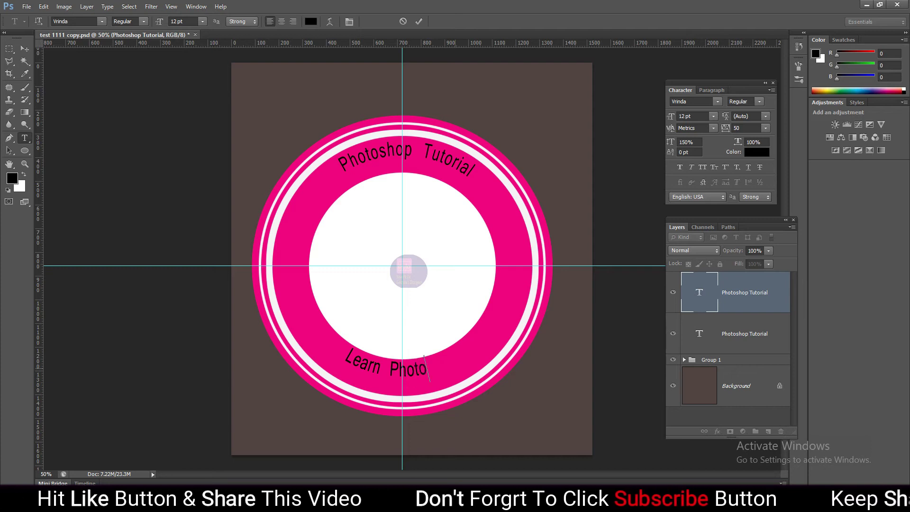
text(shop)
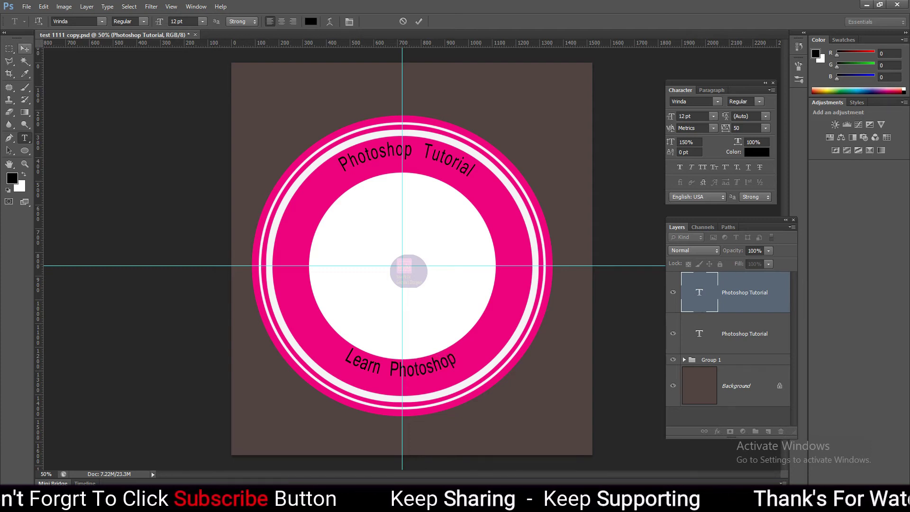
key(ctrl+Return)
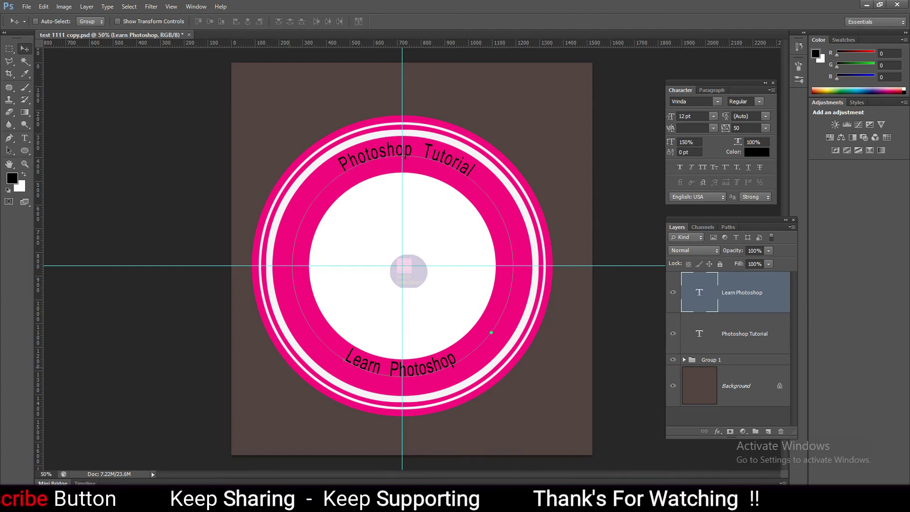
Shift the "Learn Photoshop" text slightly along the path toward the centre of the bottom arc
click(9, 150)
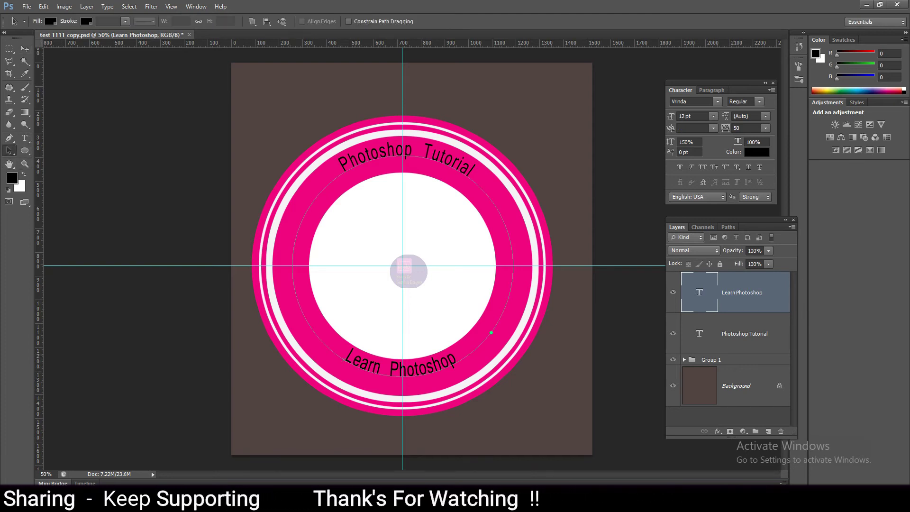
drag(344, 360, 347, 362)
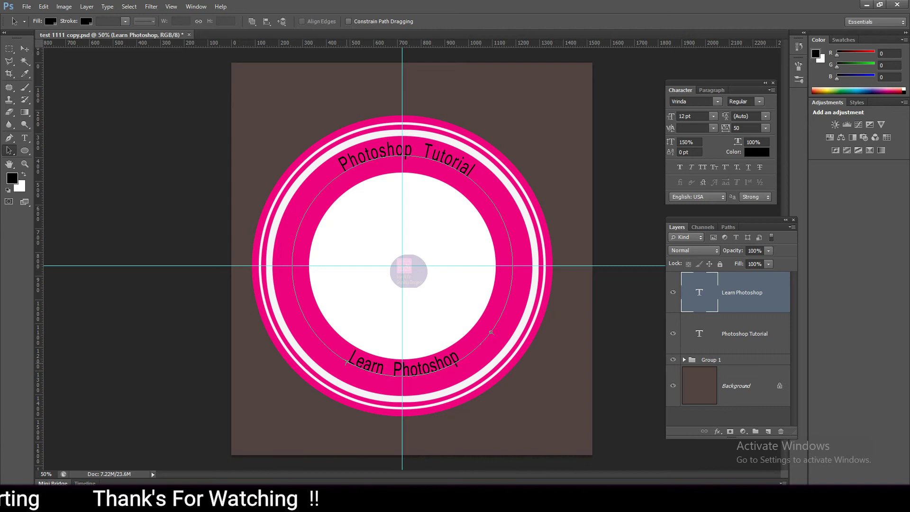
Recolour the "Photoshop Tutorial" text on the upper arc white
click(24, 138)
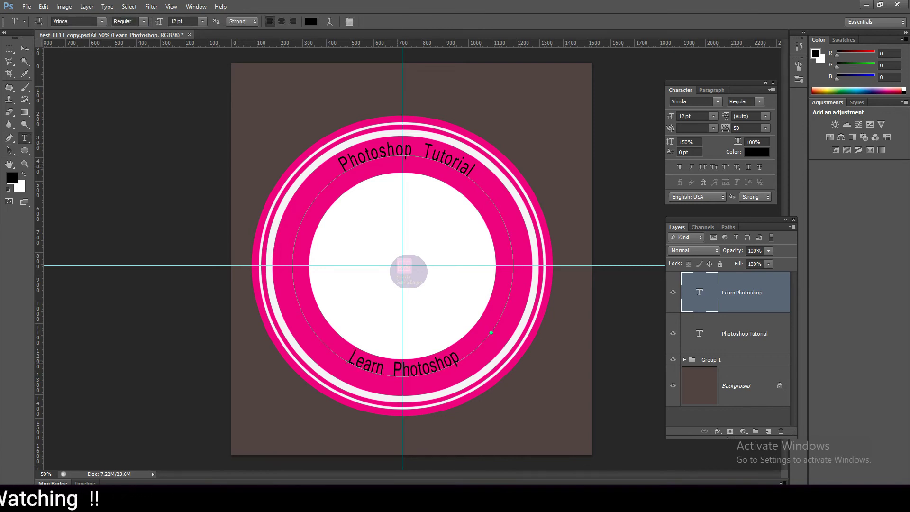
click(468, 171)
drag(472, 173, 337, 163)
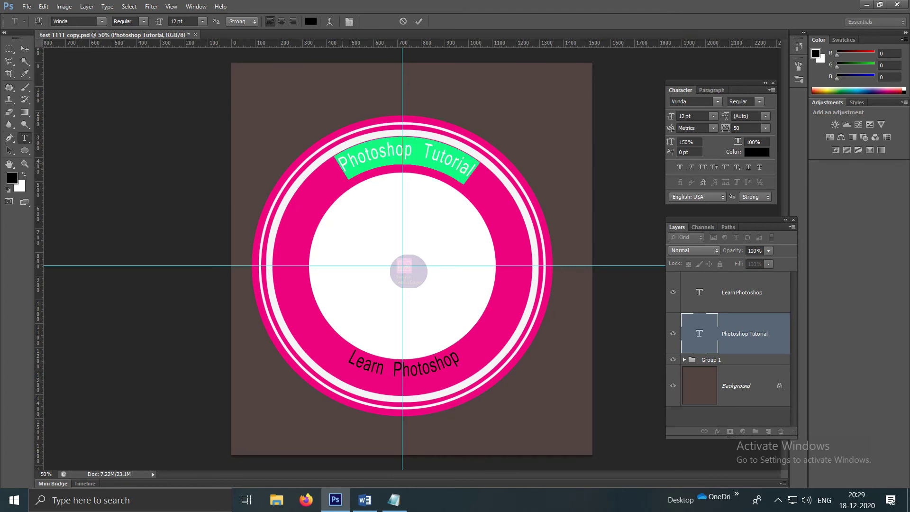
click(12, 178)
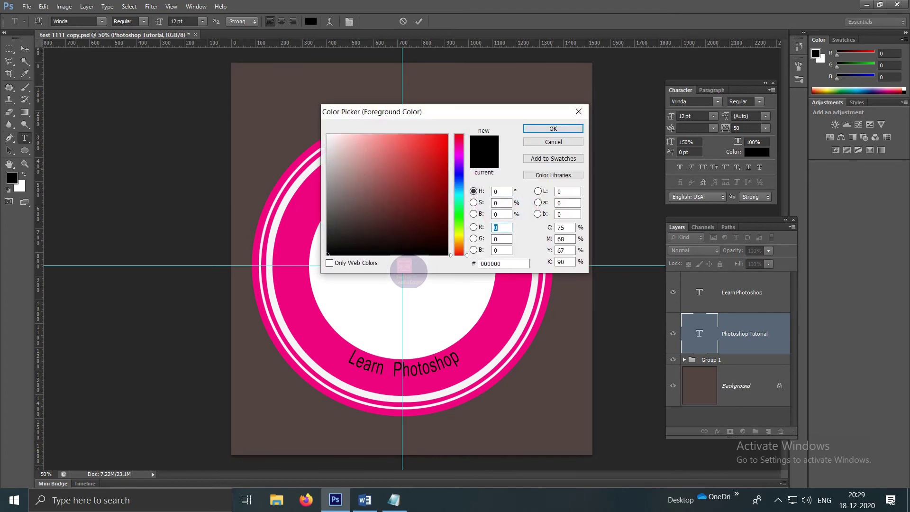
click(327, 134)
click(553, 128)
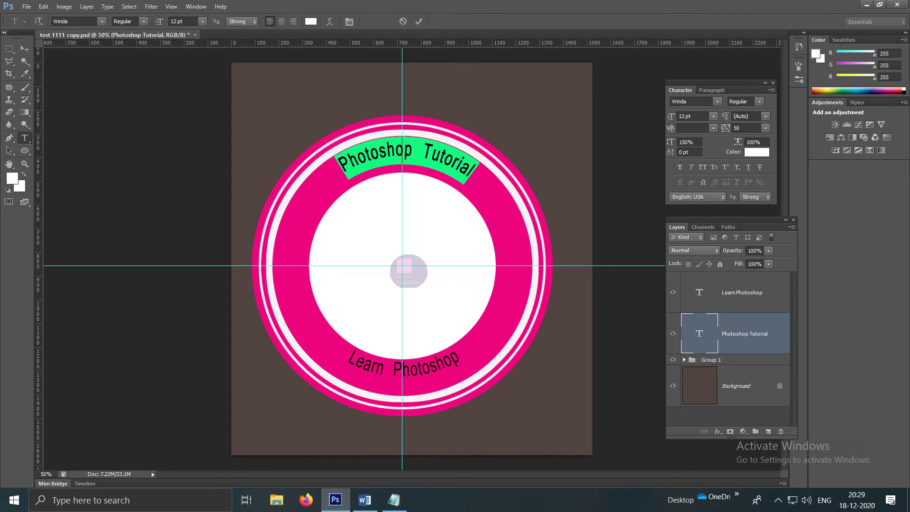
click(25, 49)
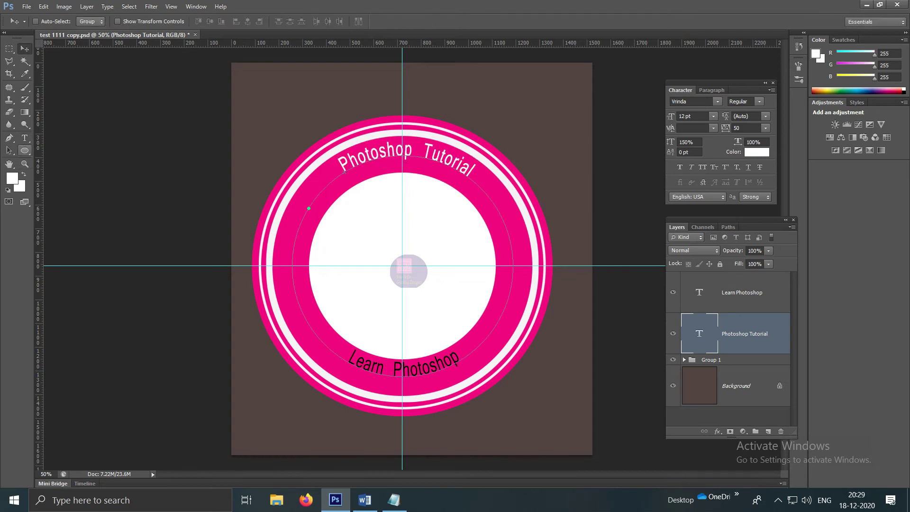
Recolour the "Learn Photoshop" text on the lower arc white (ffffff)
click(24, 137)
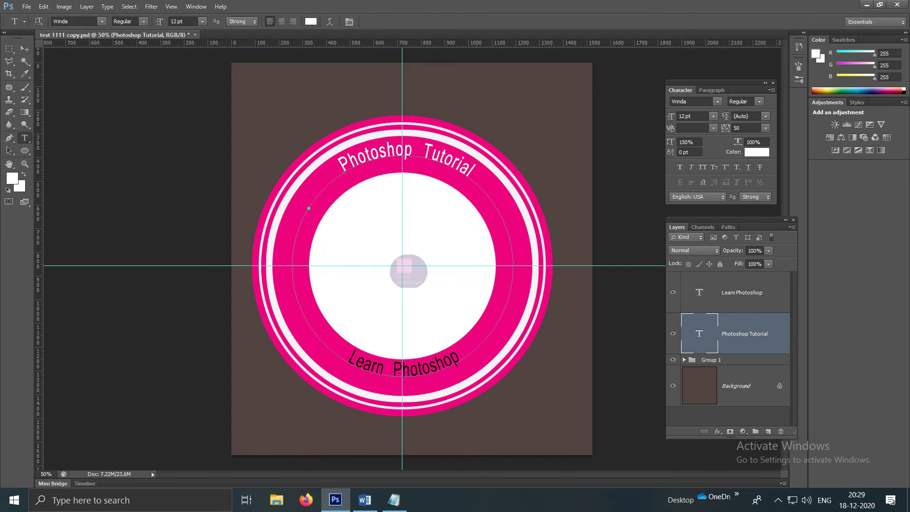
click(454, 356)
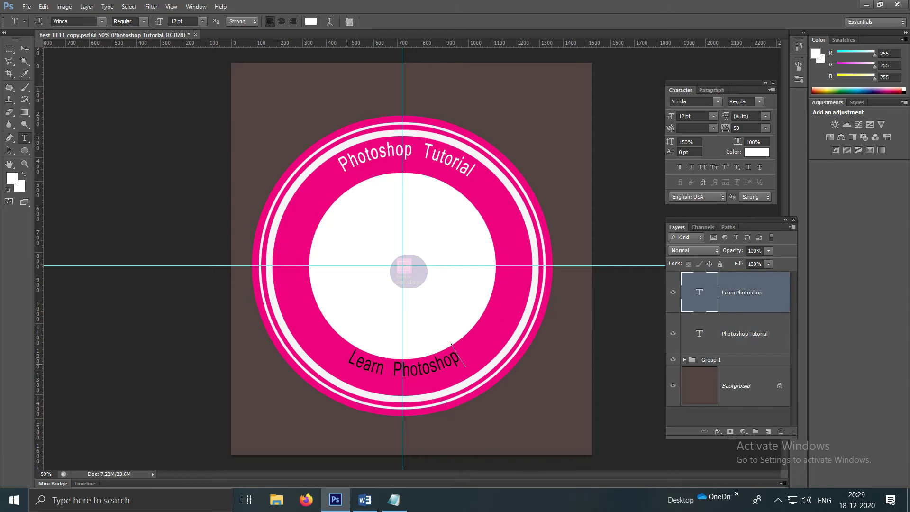
drag(460, 354, 345, 360)
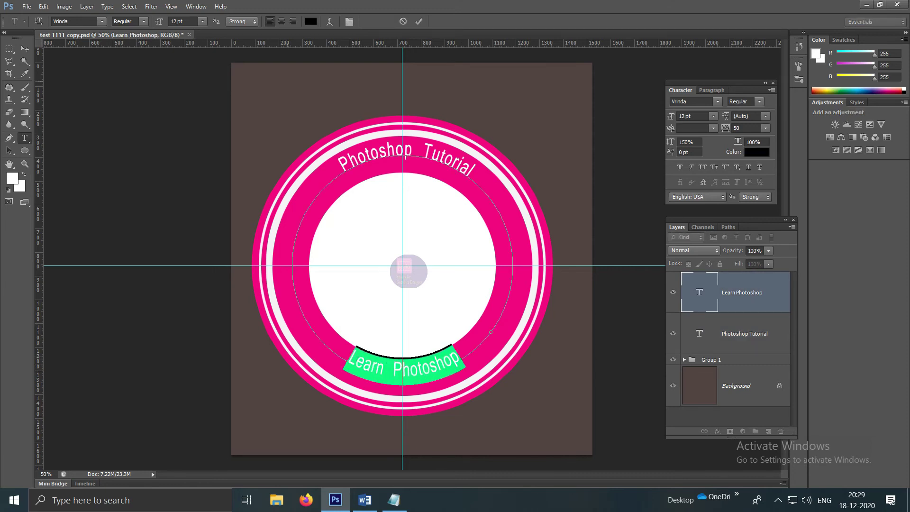
click(310, 22)
click(327, 135)
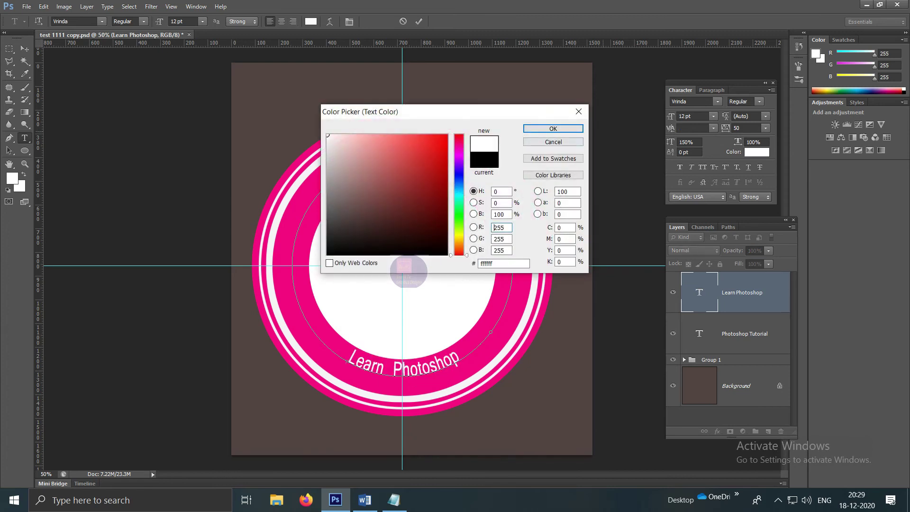
click(553, 129)
click(25, 49)
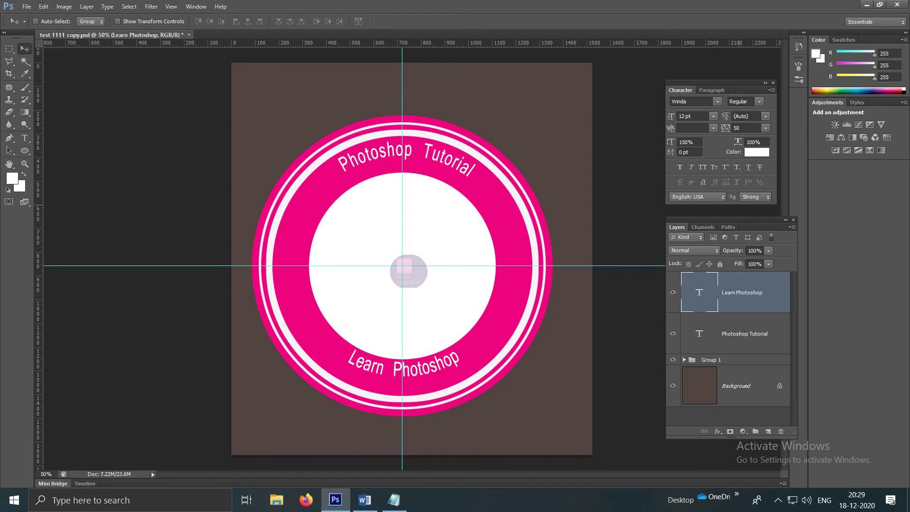
Hide the Character panel and show it again
click(196, 6)
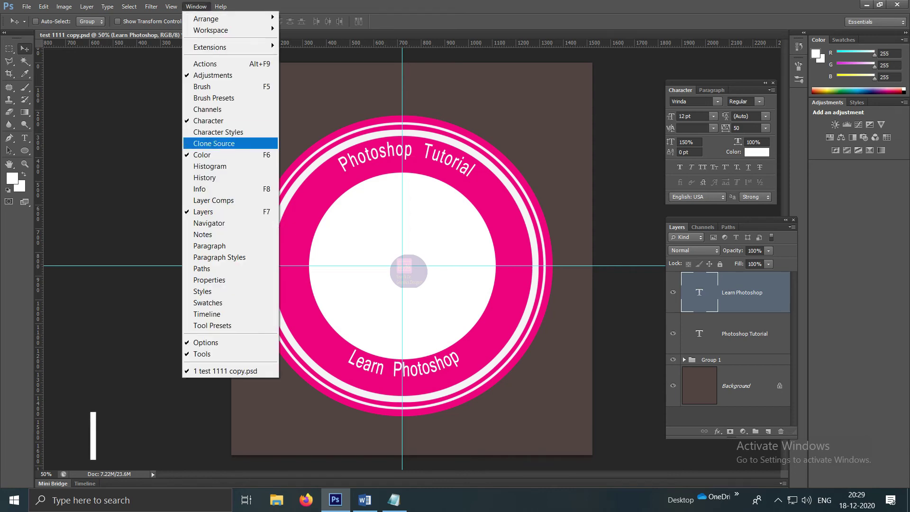
click(209, 121)
click(196, 7)
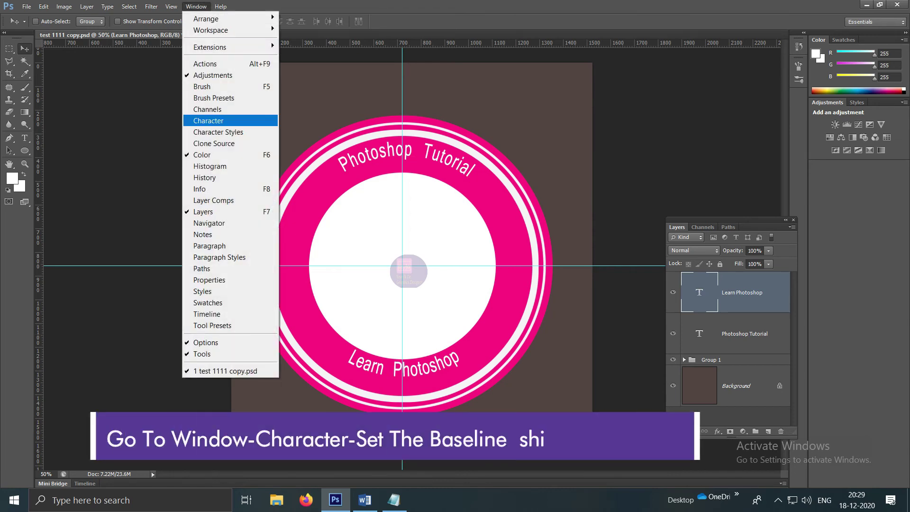
click(209, 121)
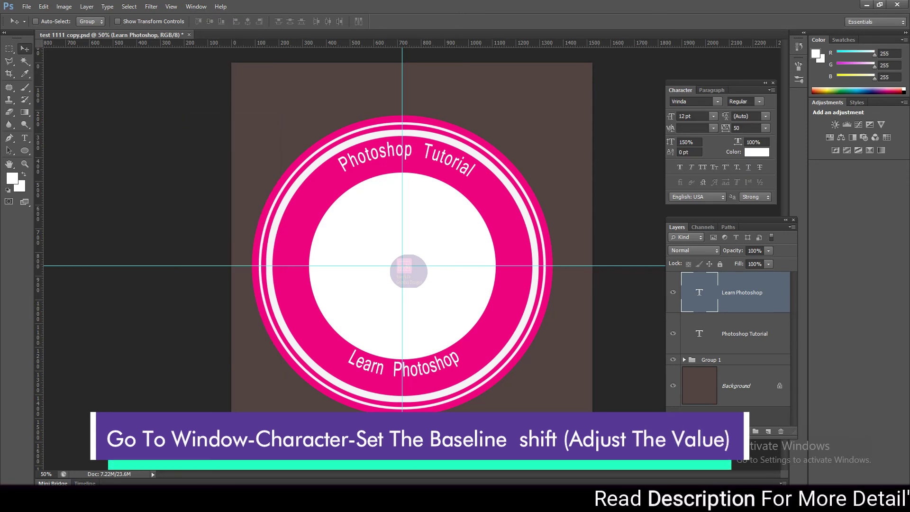
Try a baseline shift of -17 pt on the "Learn Photoshop" text
click(689, 151)
key(shift+Up)
key(shift+Up)
text(-6)
key(Return)
text(-17)
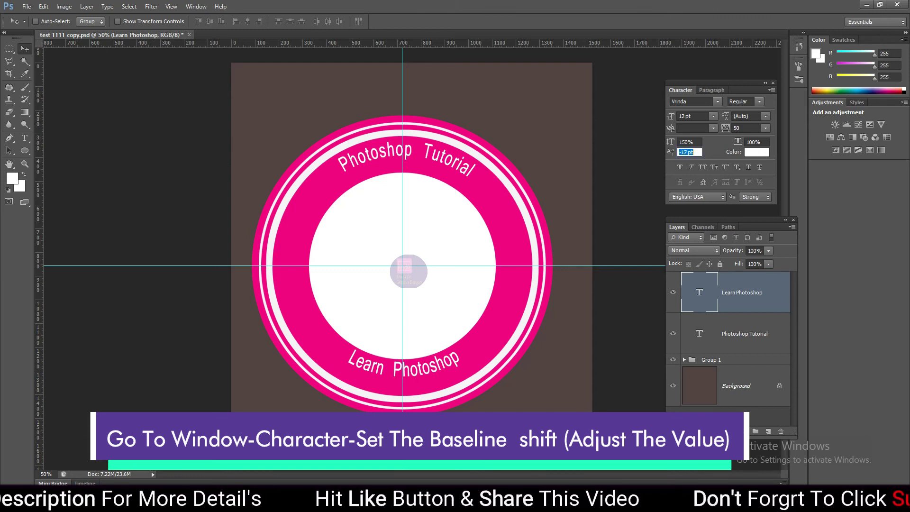
key(Return)
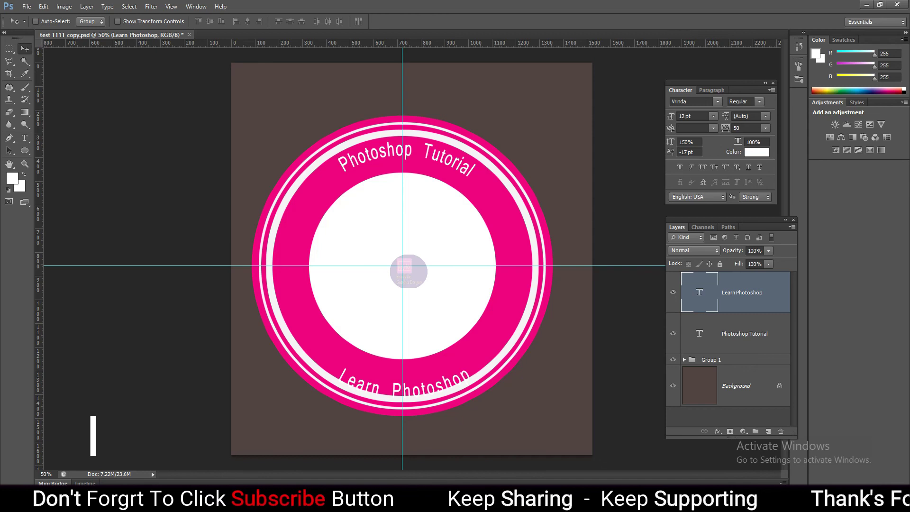
Reset the baseline shift of the "Learn Photoshop" text to 0 pt
drag(695, 151, 680, 151)
text(0)
key(Return)
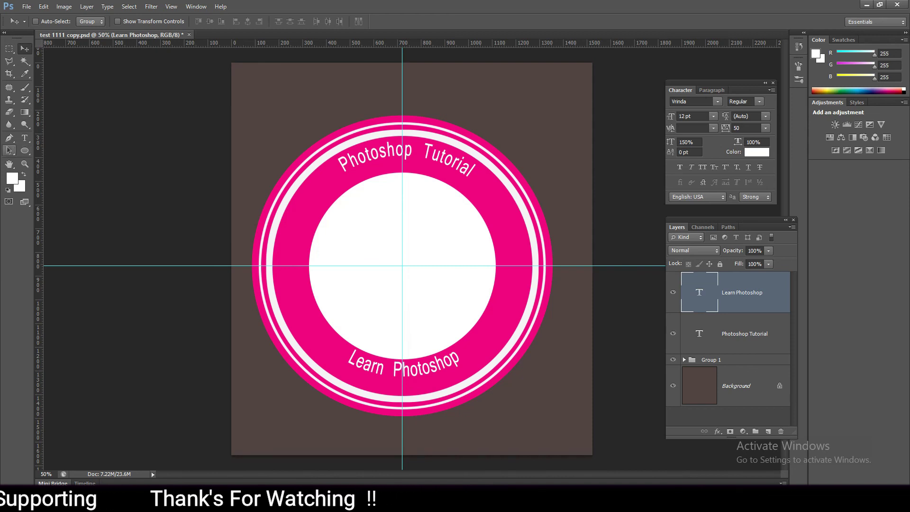
Set the baseline shift of the "Learn Photoshop" text to -5 pt to move it outward within the pink ring
click(24, 137)
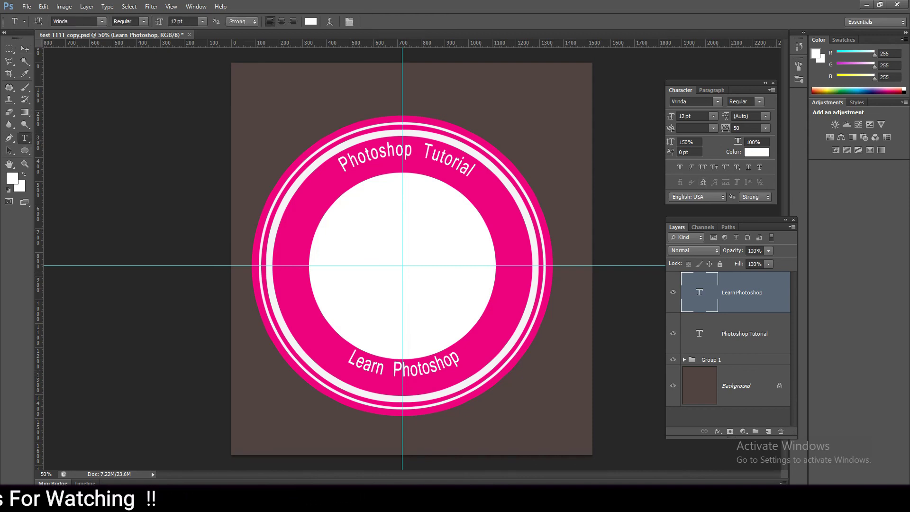
click(459, 355)
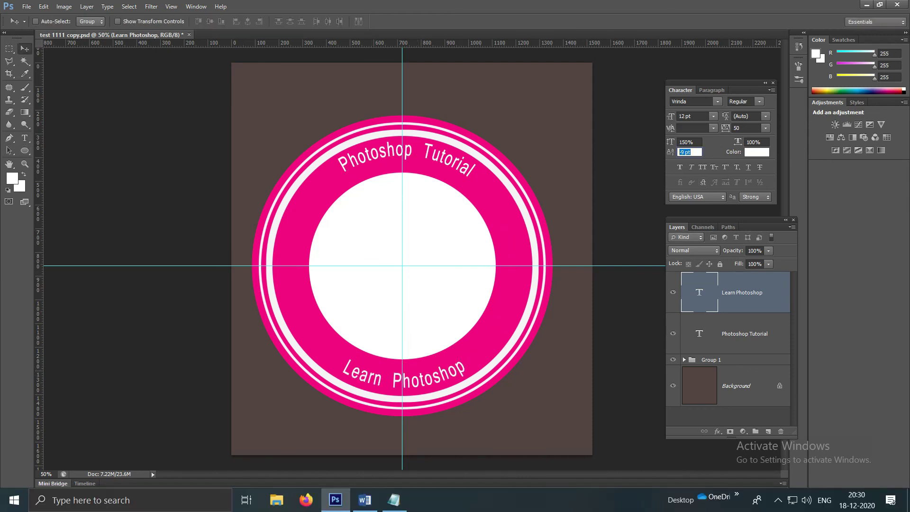
text(-5)
key(Return)
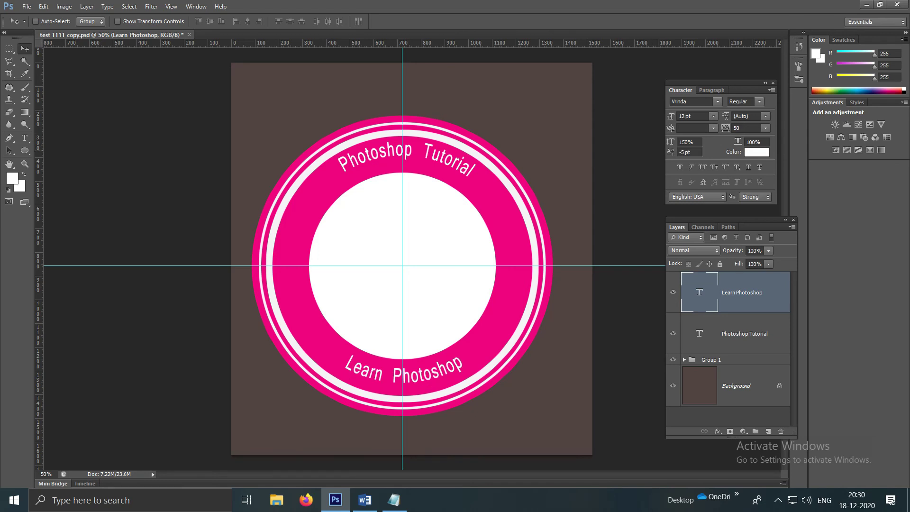
key(t)
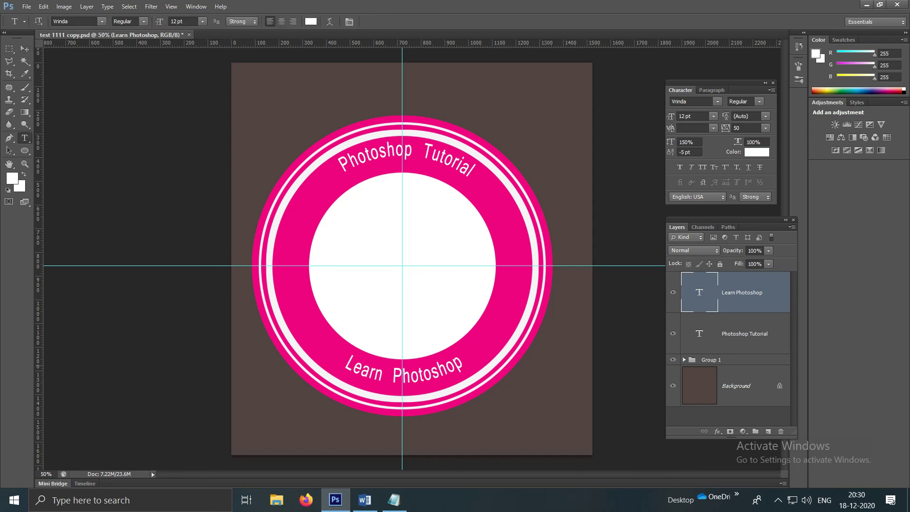